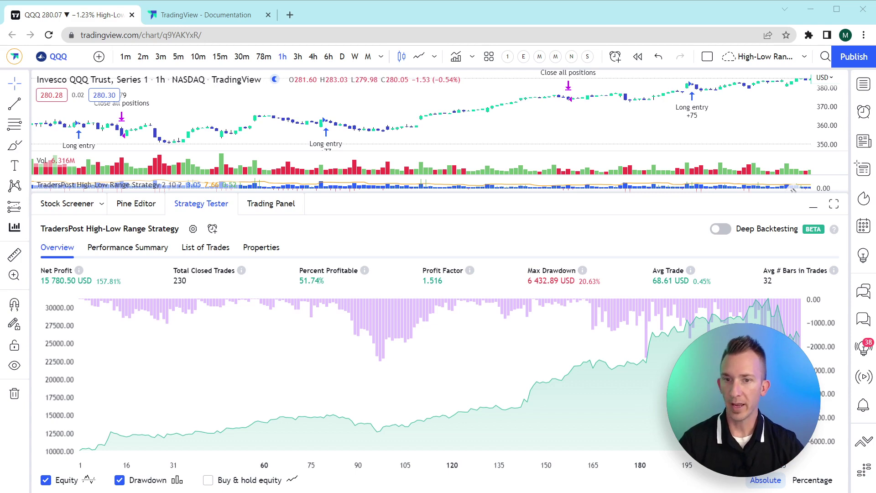
# Highlight the high-low range expression, the range length default of 10, and every use of lookback.
pyautogui.moveTo(709, 414)
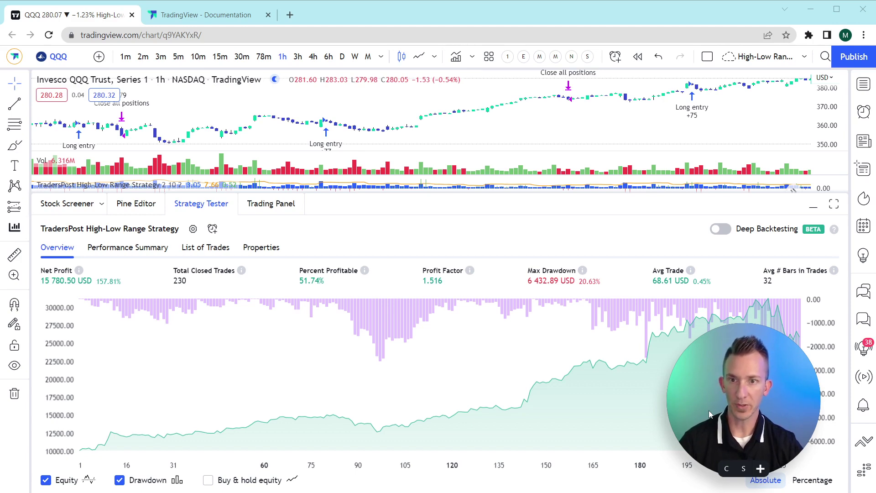
pyautogui.scroll(-3, 527, 123)
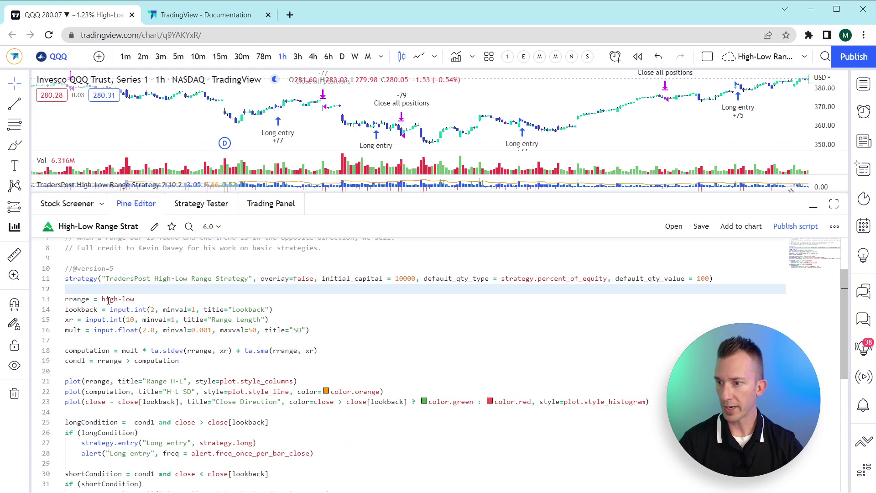
pyautogui.moveTo(102, 299); pyautogui.dragTo(146, 300)
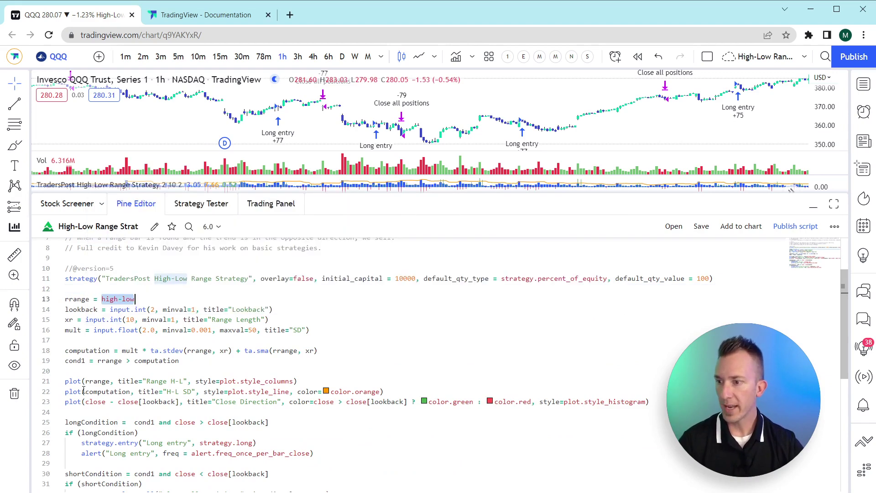
pyautogui.doubleClick(130, 320)
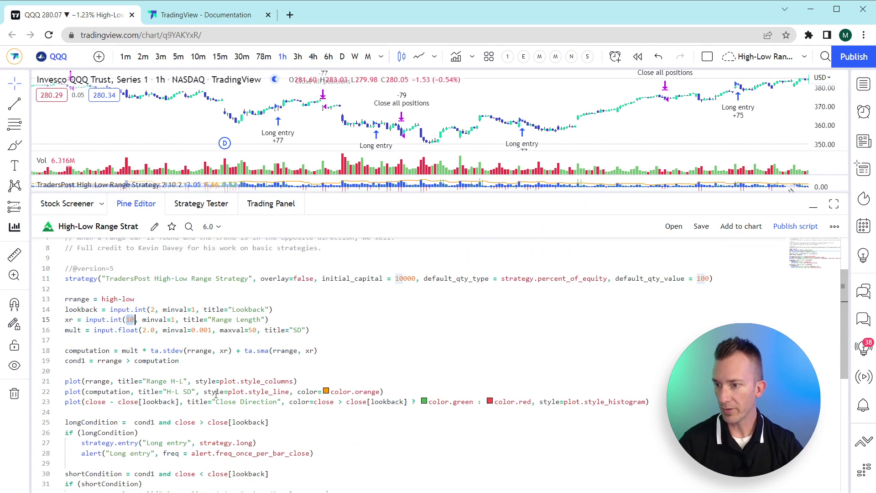
pyautogui.click(94, 310)
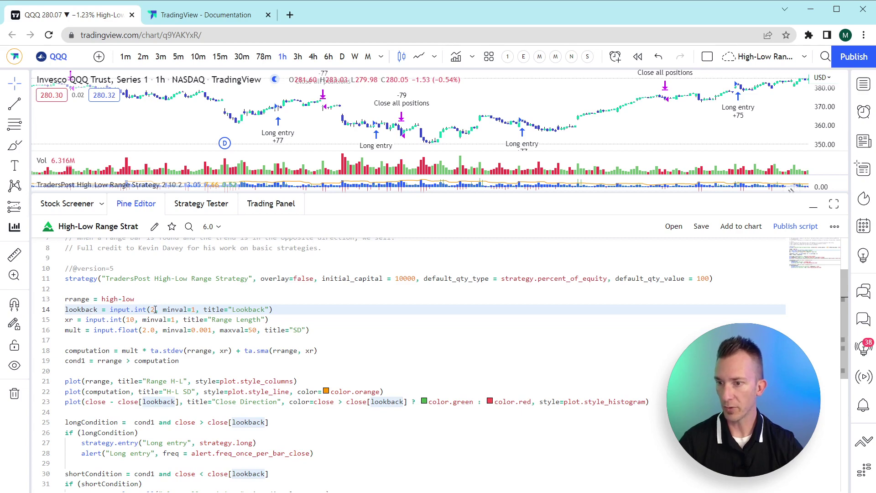
# Highlight rrange and xr in the standard deviation and moving average calls, then computation in cond1.
pyautogui.click(96, 340)
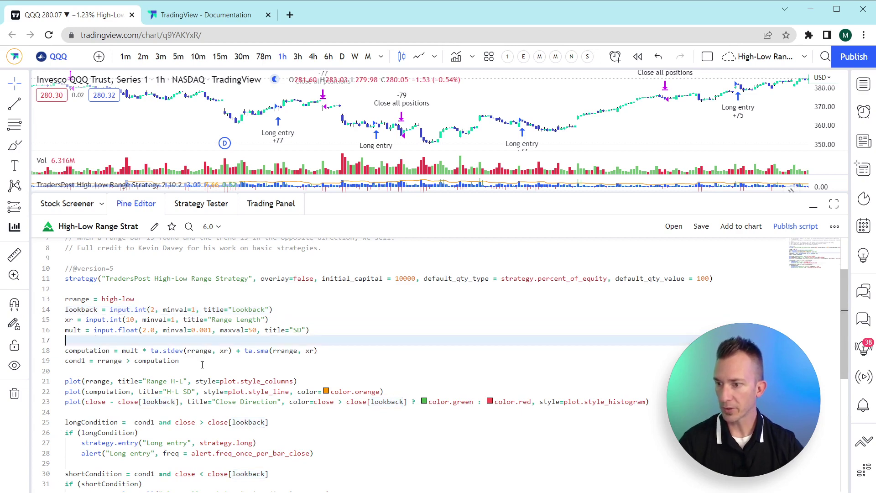
pyautogui.doubleClick(200, 351)
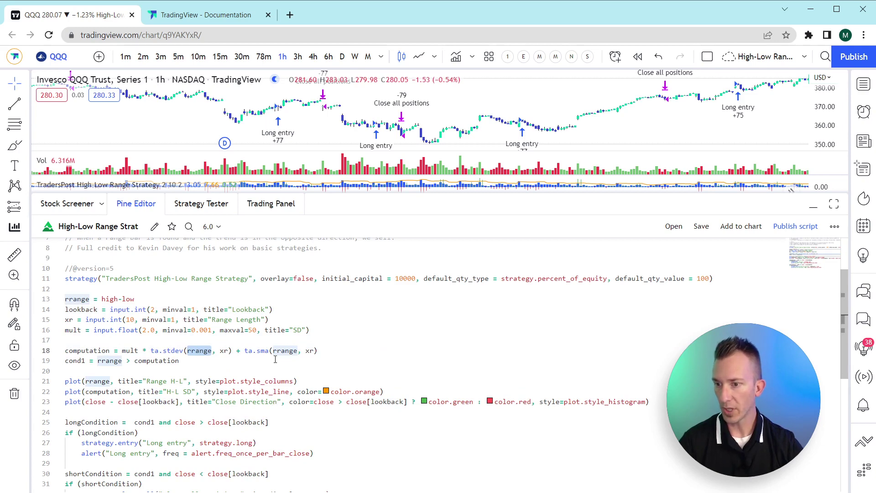
pyautogui.doubleClick(288, 351)
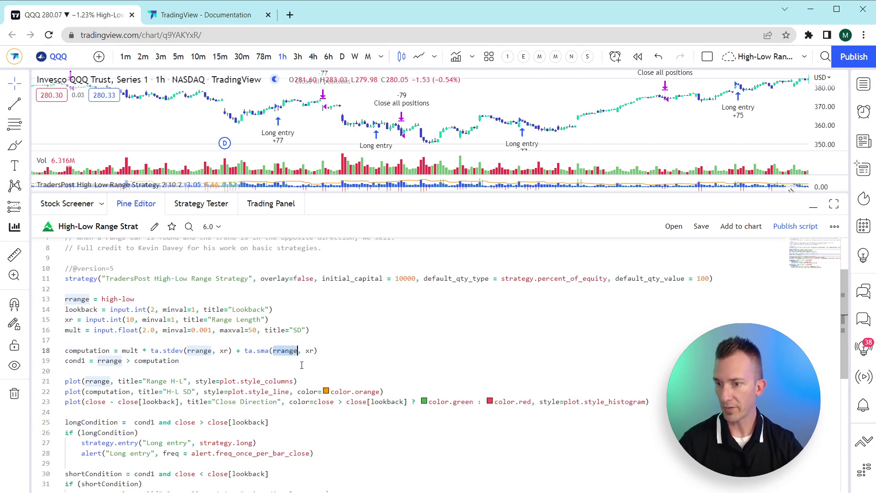
pyautogui.click(108, 321)
pyautogui.doubleClick(310, 350)
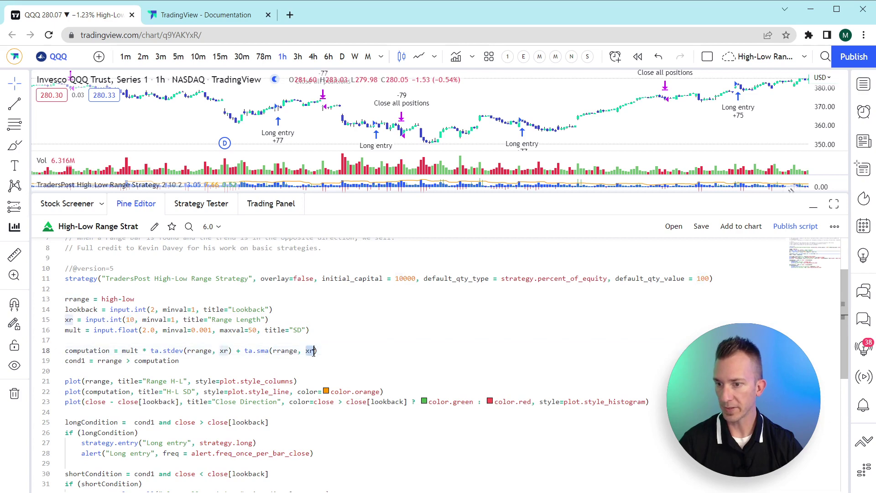
pyautogui.click(109, 360)
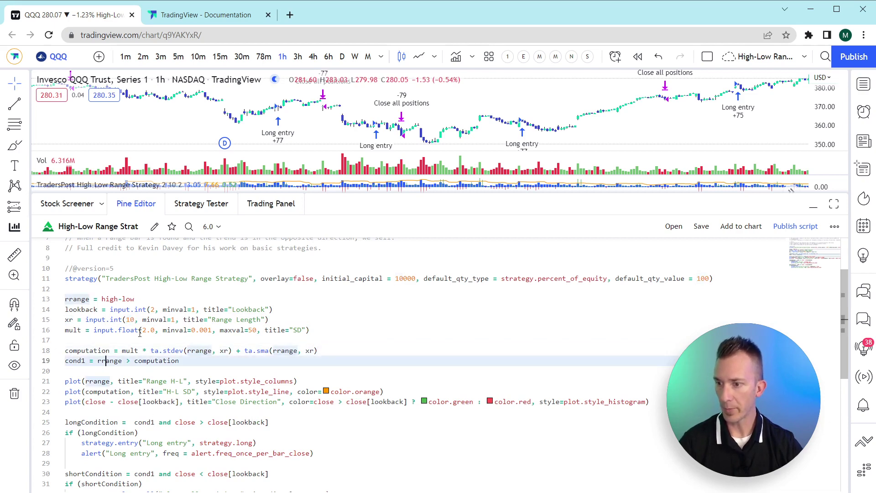
pyautogui.doubleClick(164, 361)
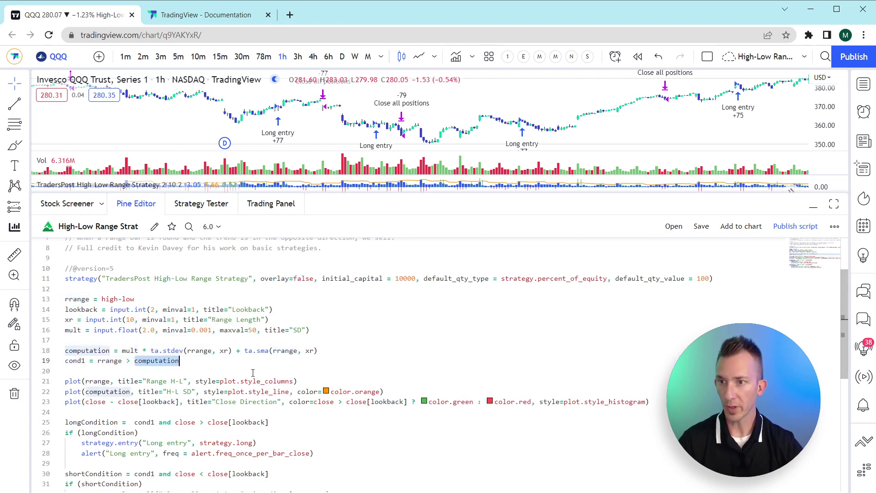
# Hide the code and zoom the chart in on the long entries and position closes.
pyautogui.click(136, 203)
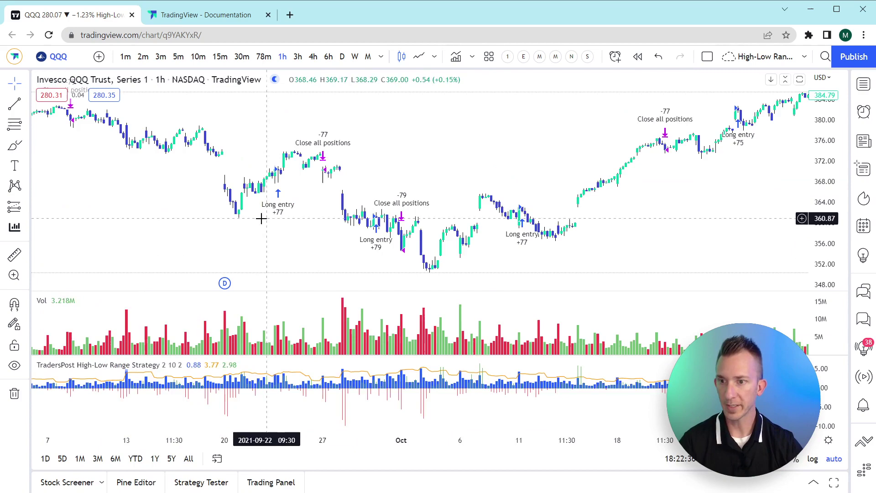
pyautogui.scroll(-3, 475, 237)
pyautogui.scroll(5, 477, 237)
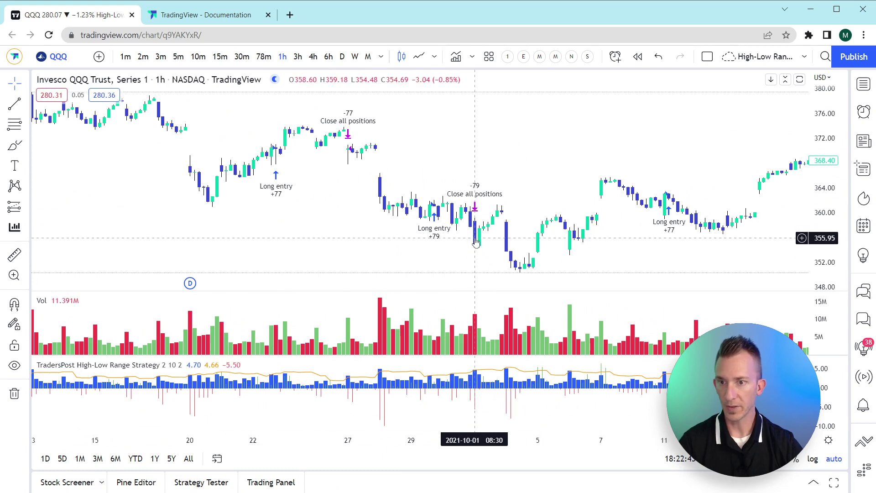
pyautogui.hscroll(2, 547, 219)
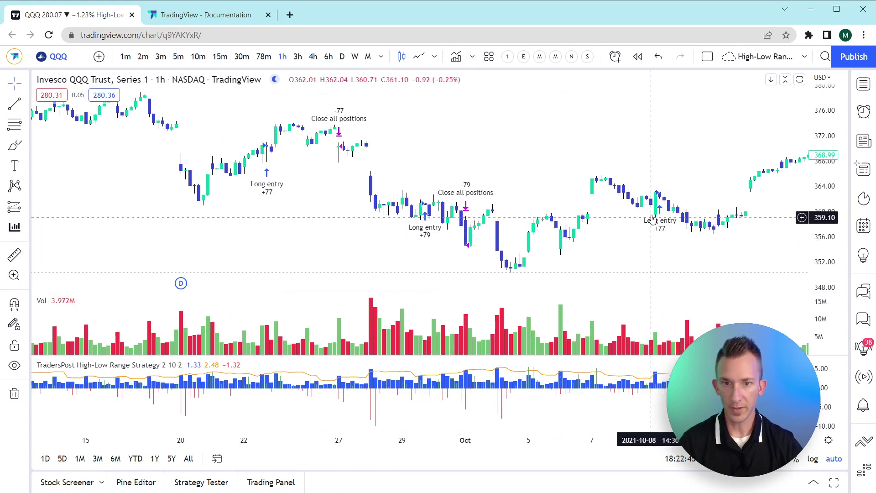
pyautogui.scroll(5, 638, 233)
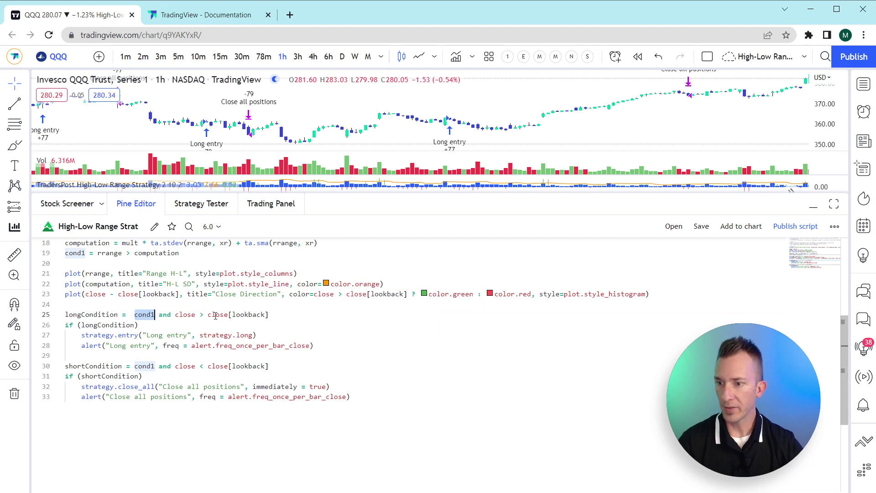
# Highlight lookback in the long condition and cond1 in the short condition, reviewing to the script's end.
pyautogui.click(267, 315)
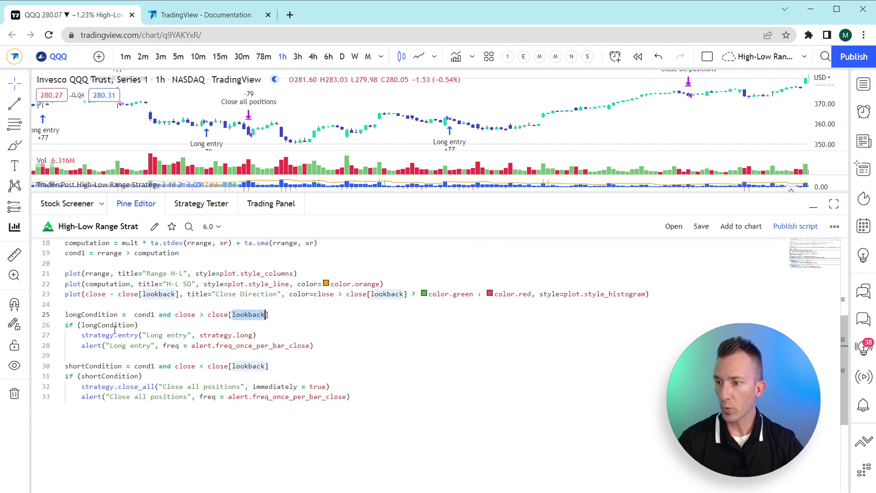
pyautogui.doubleClick(150, 367)
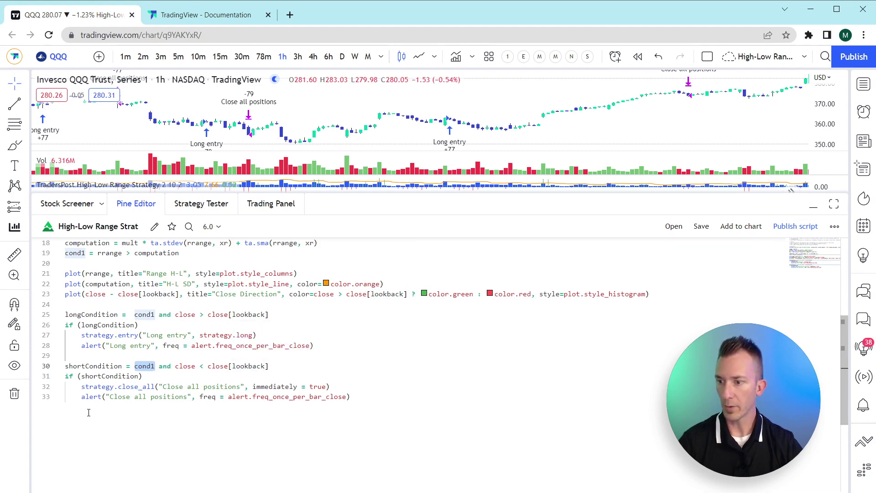
pyautogui.click(112, 413)
pyautogui.scroll(2, 382, 403)
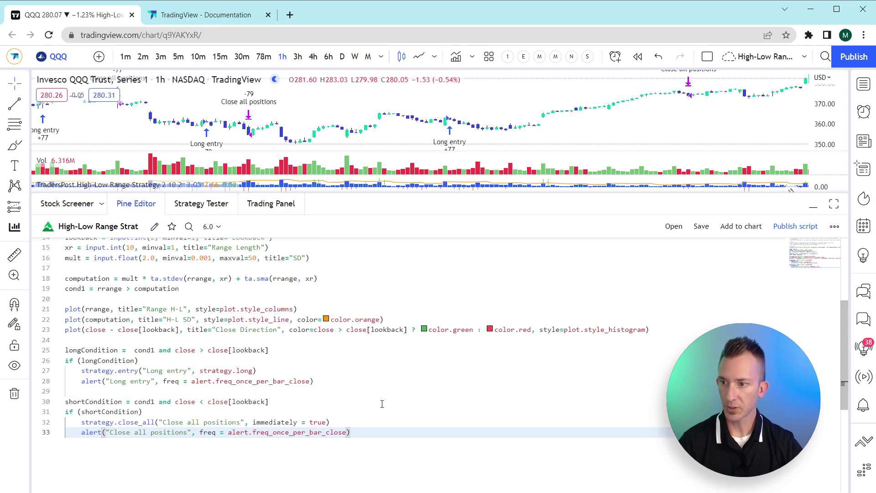
pyautogui.scroll(5, 382, 404)
pyautogui.scroll(-5, 382, 404)
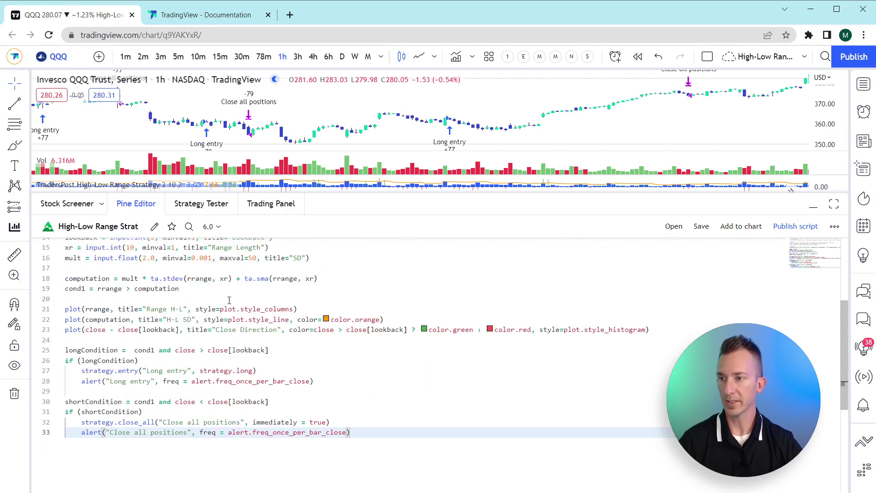
# Check the strategy backtest results, then collapse the code so the chart fills the window.
pyautogui.click(136, 204)
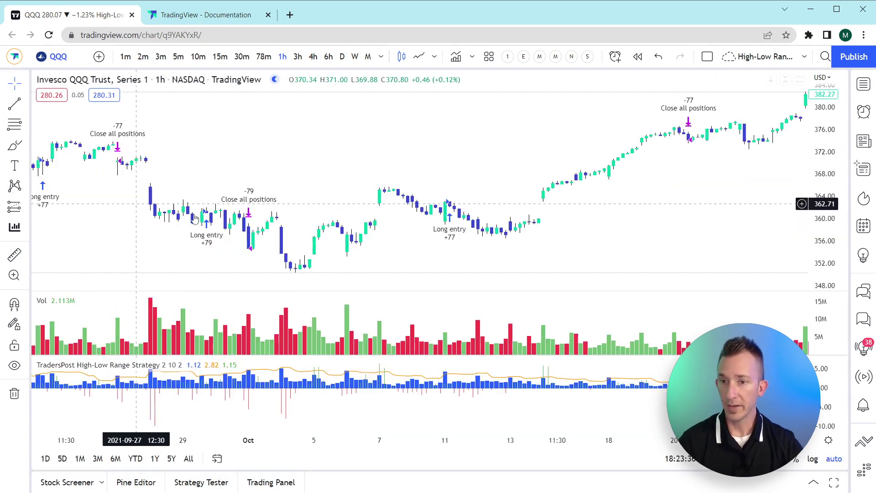
pyautogui.click(223, 485)
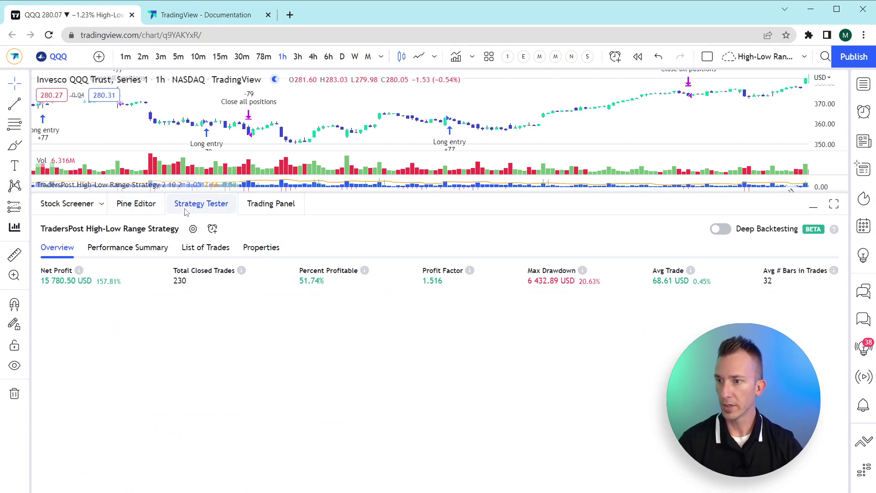
pyautogui.click(136, 204)
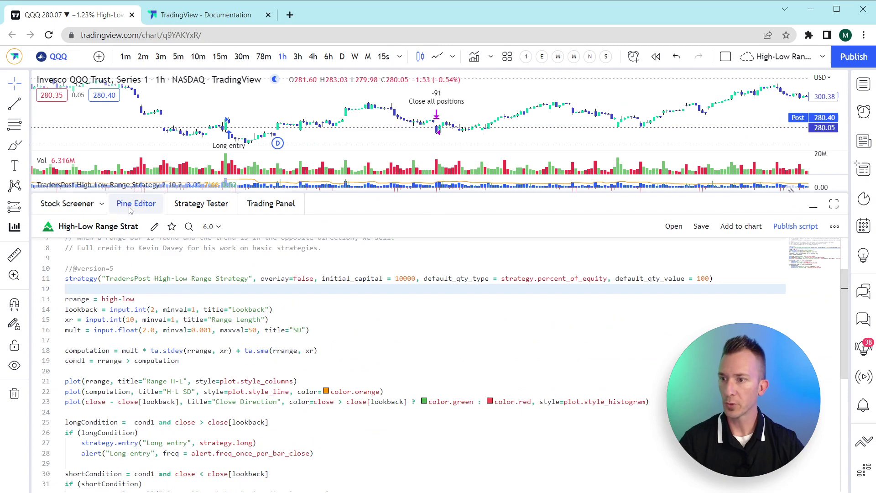
pyautogui.click(152, 210)
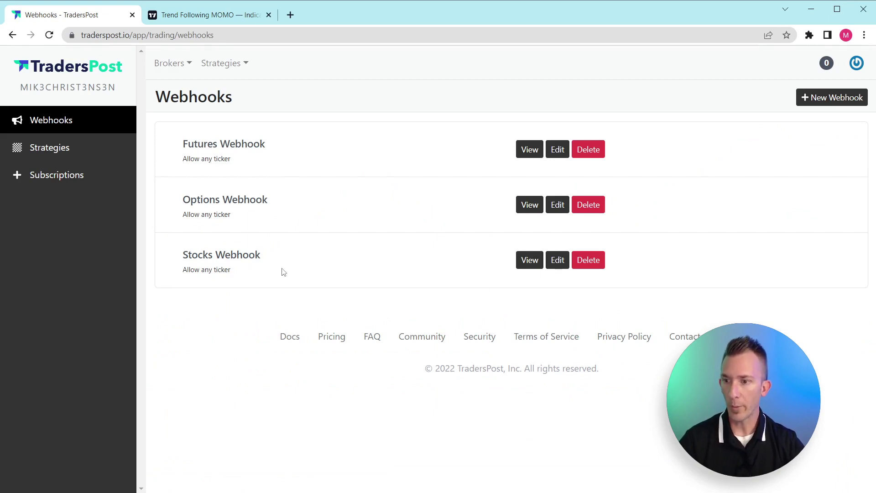
# Start a new TradersPost webhook, keeping Stocks as the asset class.
pyautogui.click(820, 101)
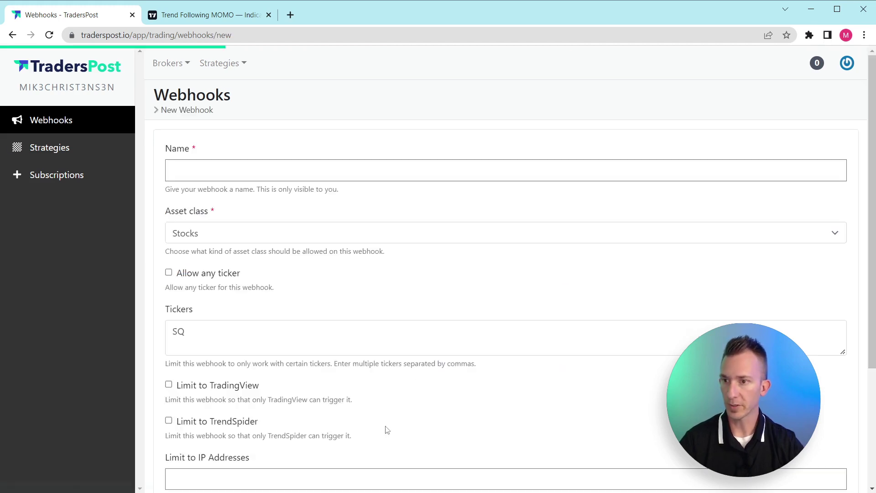
pyautogui.click(206, 168)
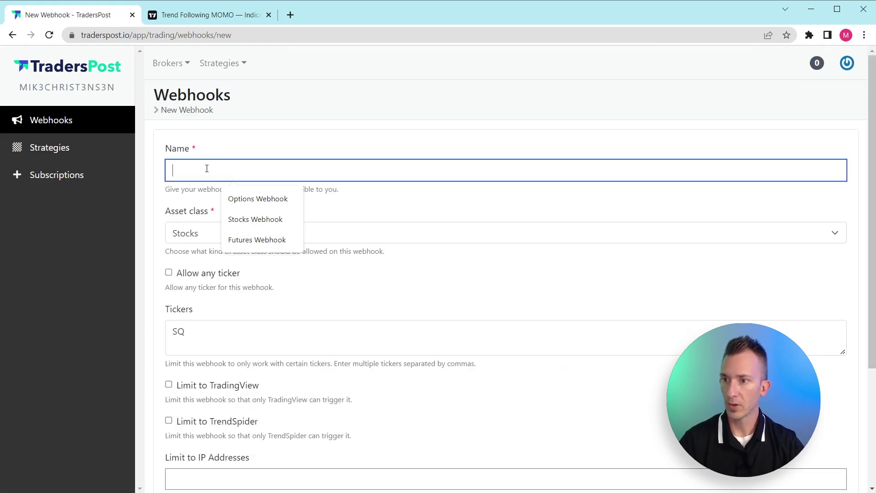
pyautogui.click(222, 147)
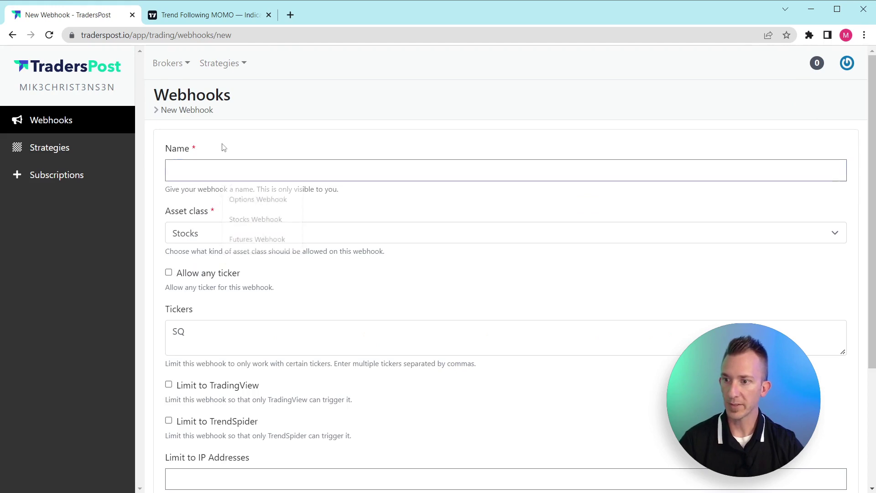
pyautogui.click(219, 238)
pyautogui.click(219, 238)
# Tick Allow any ticker and clear SQ from the Tickers list.
pyautogui.click(191, 278)
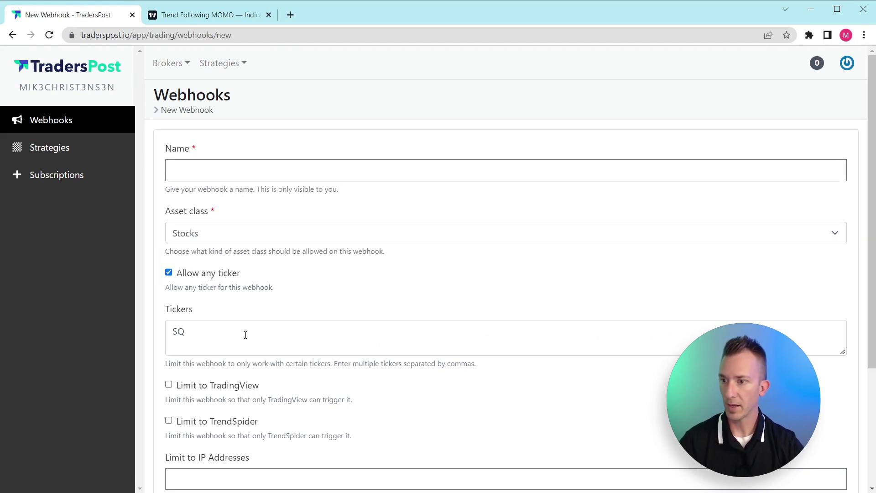
pyautogui.click(238, 334)
pyautogui.hotkey('ctrl', 'a')
pyautogui.press('BackSpace')
pyautogui.press('Tab')
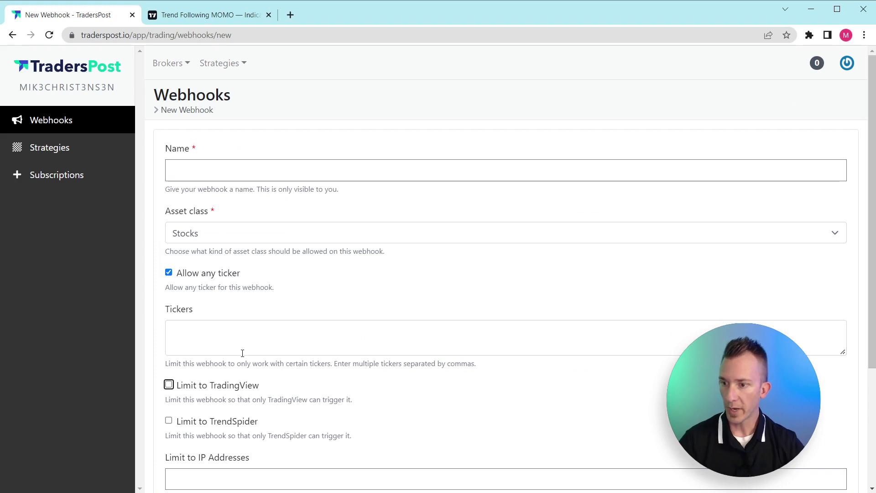
pyautogui.scroll(-3, 242, 365)
pyautogui.scroll(5, 182, 319)
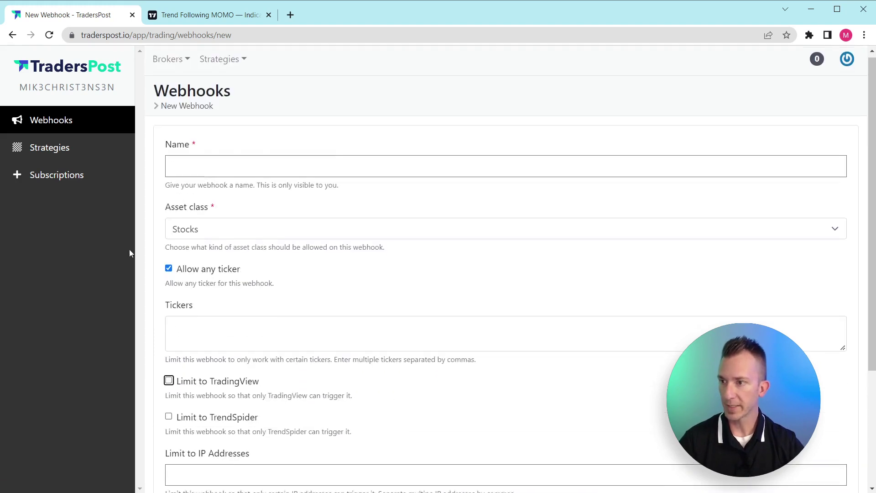
pyautogui.click(107, 166)
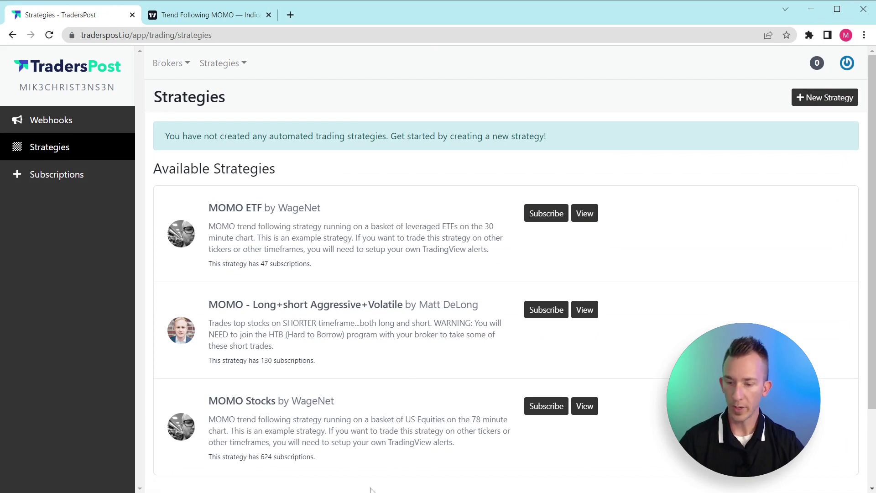
# Create a strategy named High-Low Range Trade Strategy linked to the Stocks Webhook.
pyautogui.click(826, 106)
pyautogui.click(256, 197)
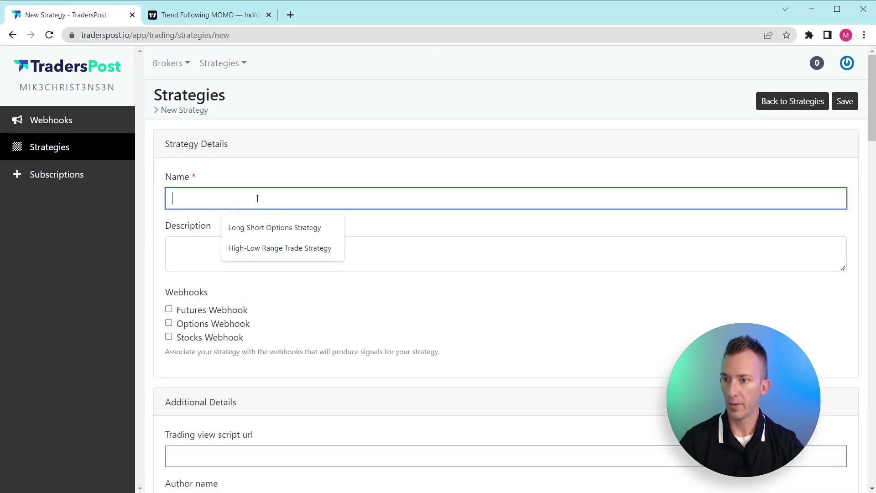
pyautogui.click(281, 248)
pyautogui.click(296, 266)
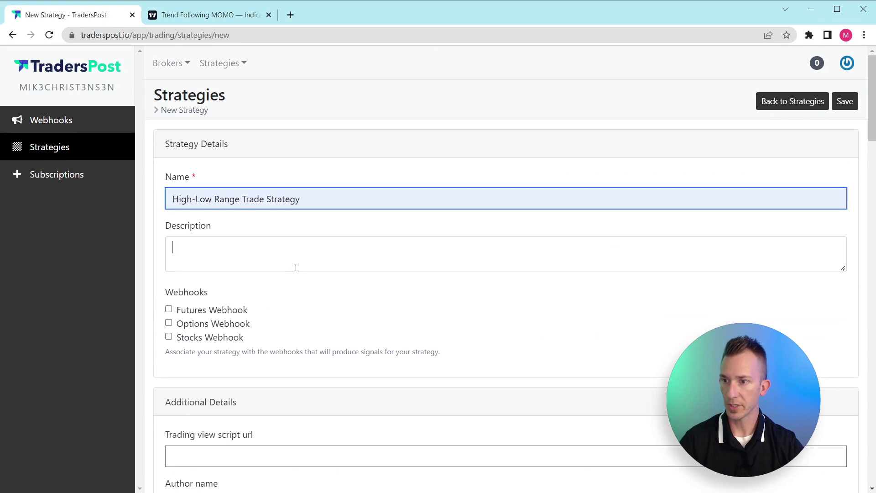
pyautogui.scroll(-3, 296, 266)
pyautogui.click(211, 207)
# Size positions at 5 percent of portfolio value and save the strategy.
pyautogui.scroll(-10, 197, 105)
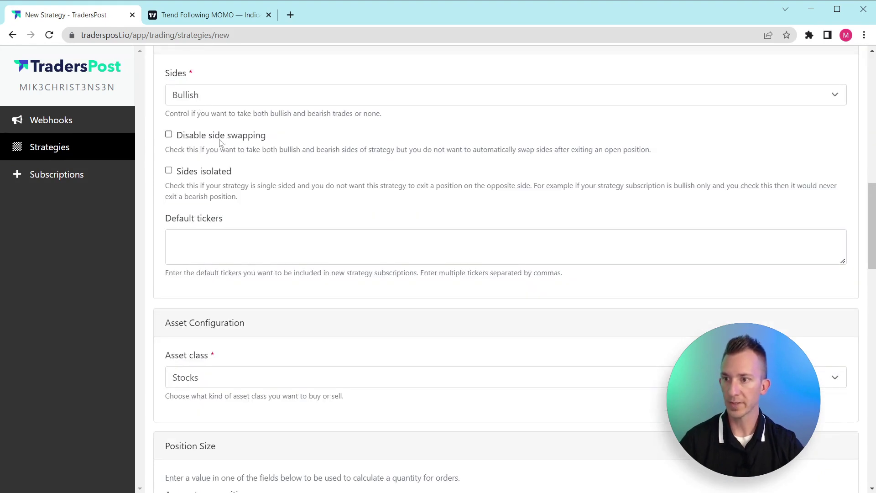
pyautogui.scroll(-5, 214, 133)
pyautogui.scroll(-3, 285, 271)
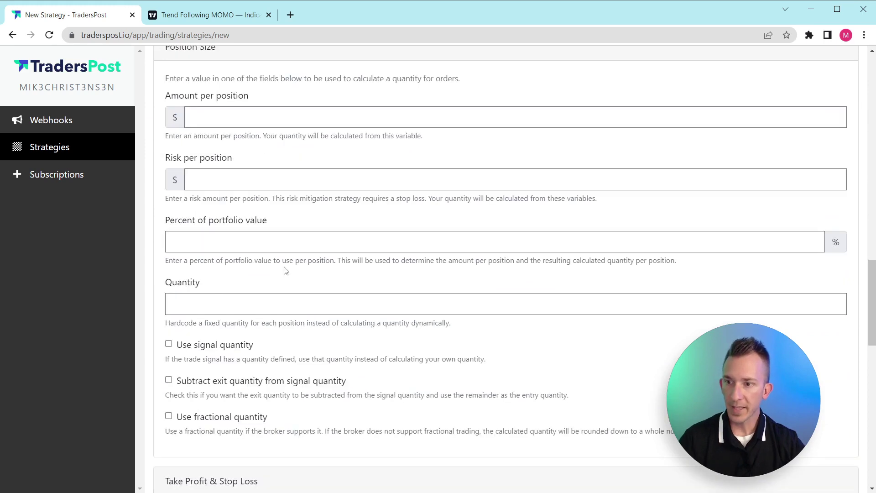
pyautogui.click(231, 243)
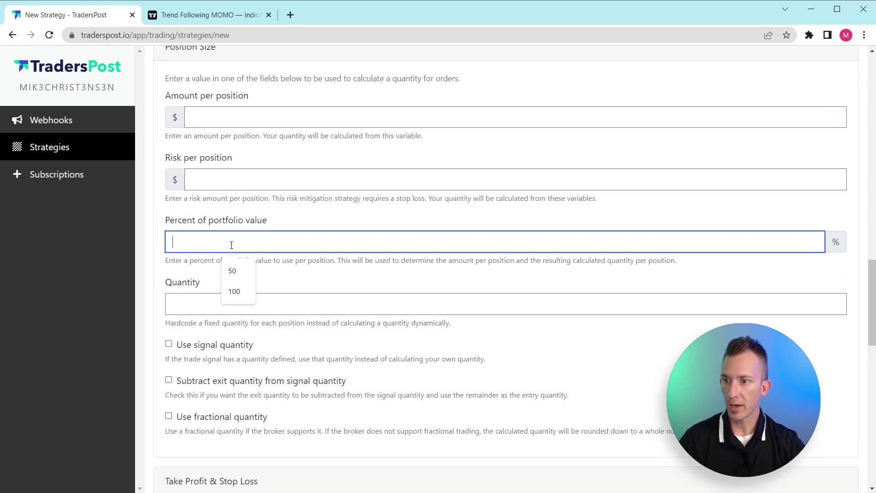
pyautogui.write('5')
pyautogui.press('Tab')
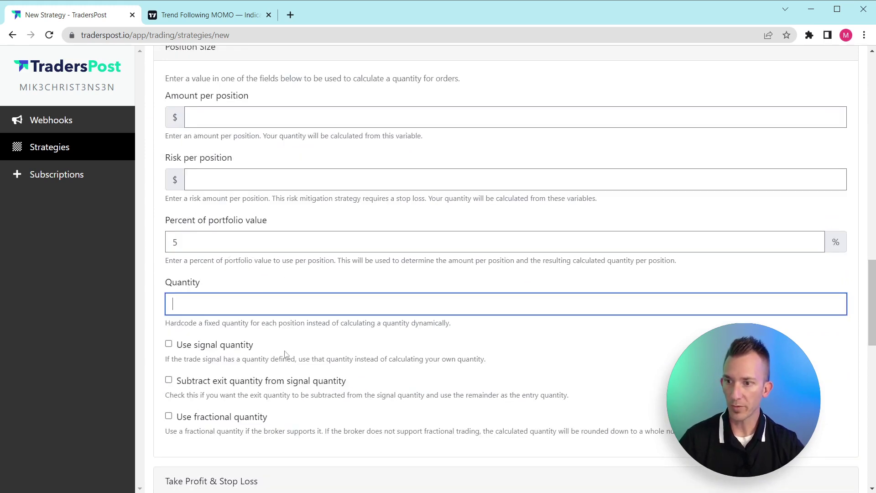
pyautogui.scroll(-6, 354, 371)
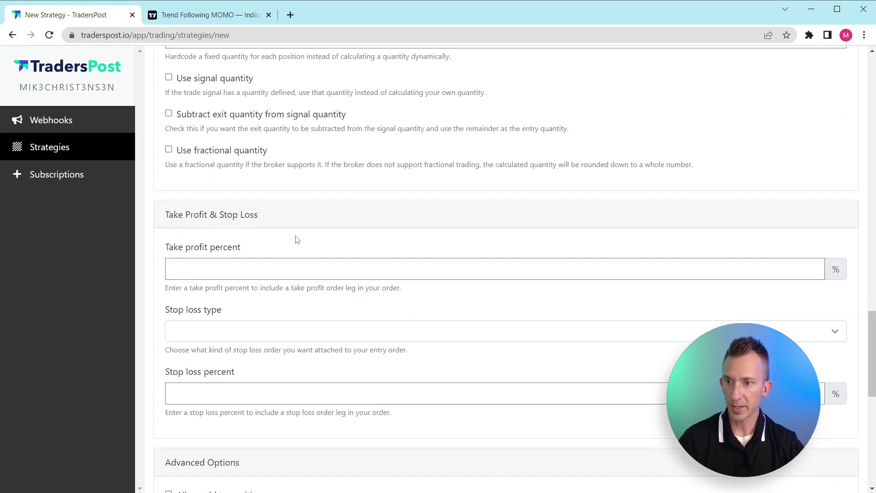
pyautogui.scroll(-3, 297, 239)
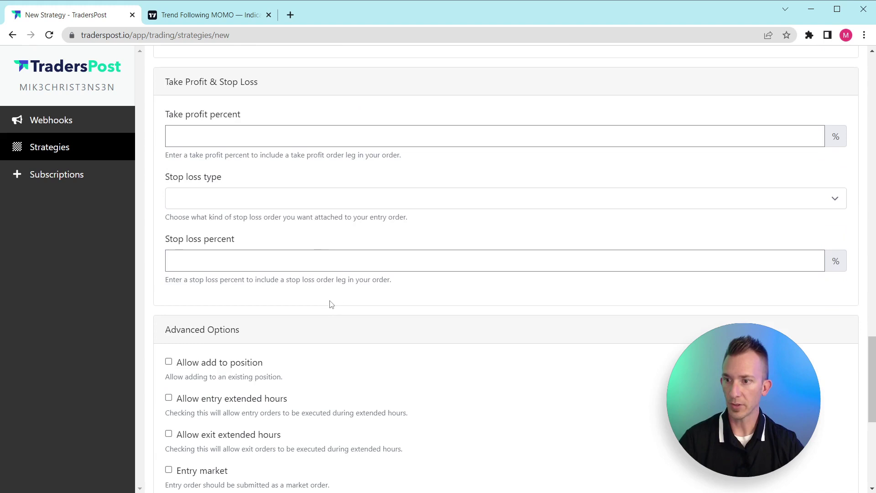
pyautogui.scroll(-5, 332, 309)
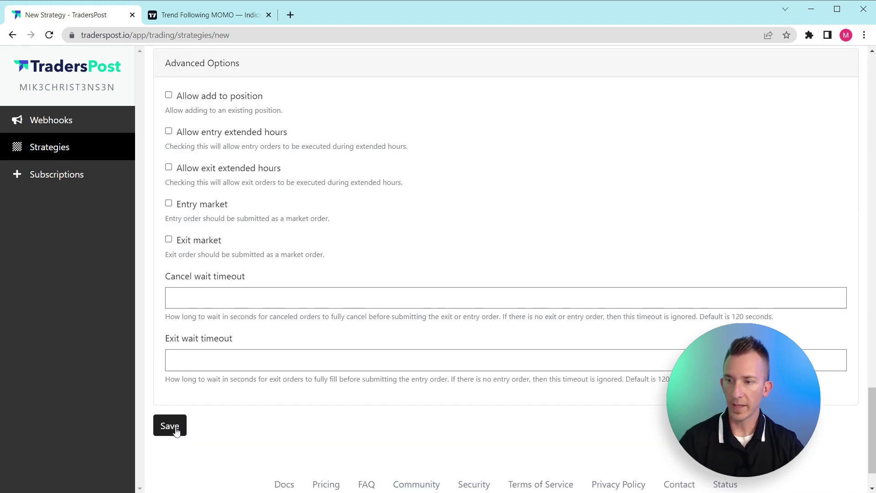
pyautogui.press('Return')
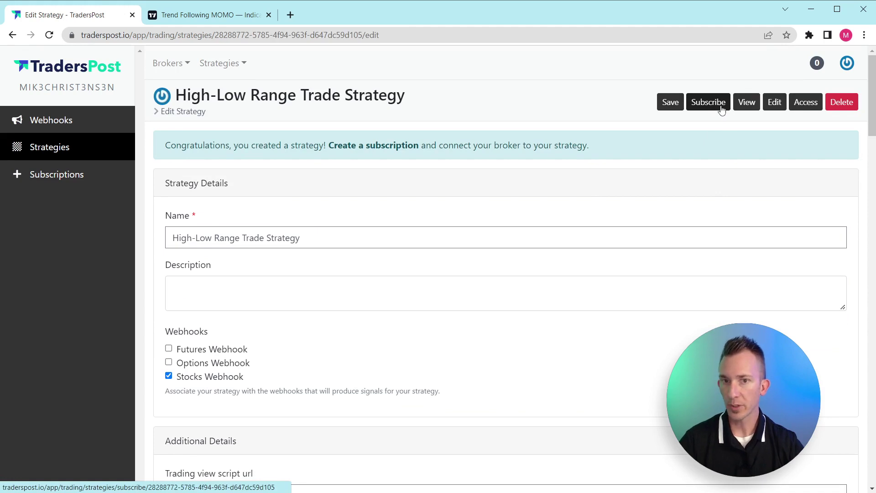
# Subscribe to the strategy with the TradersPost paper broker and Auto submit checked.
pyautogui.click(721, 107)
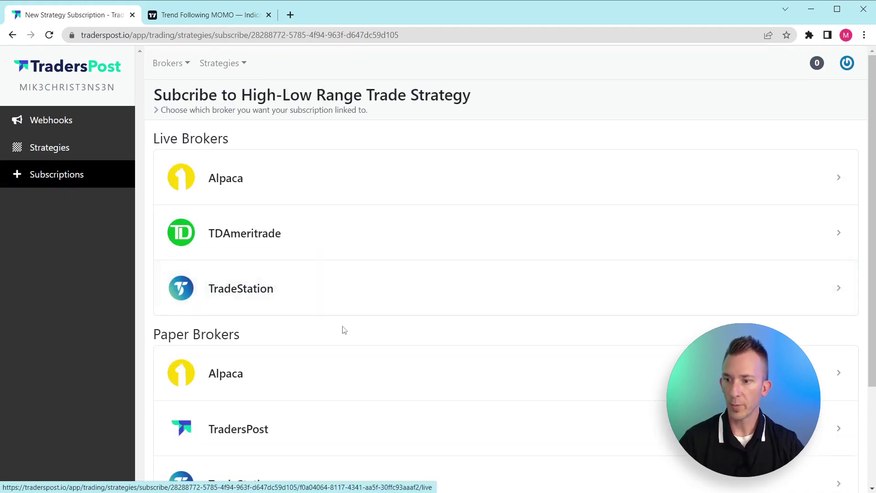
pyautogui.scroll(-3, 342, 329)
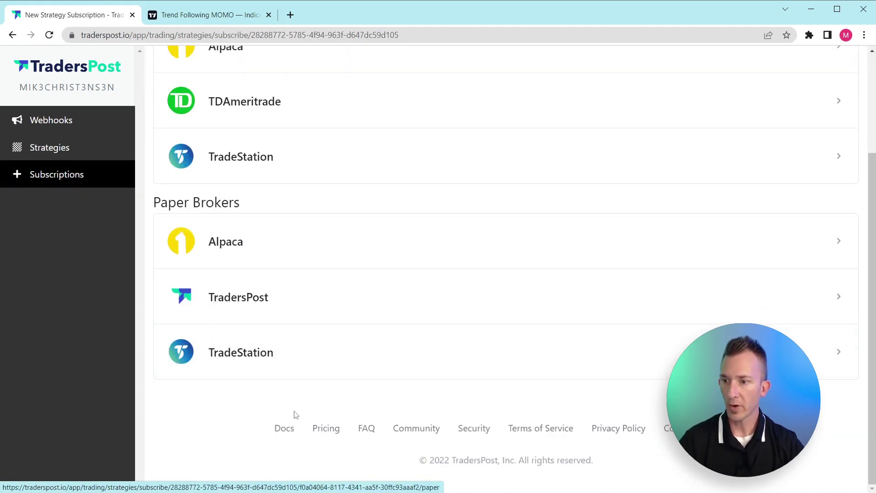
pyautogui.click(269, 305)
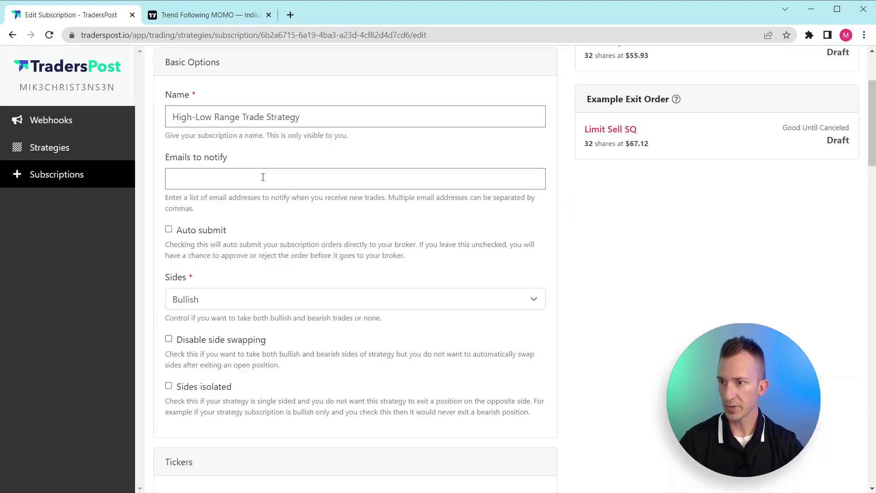
pyautogui.click(204, 231)
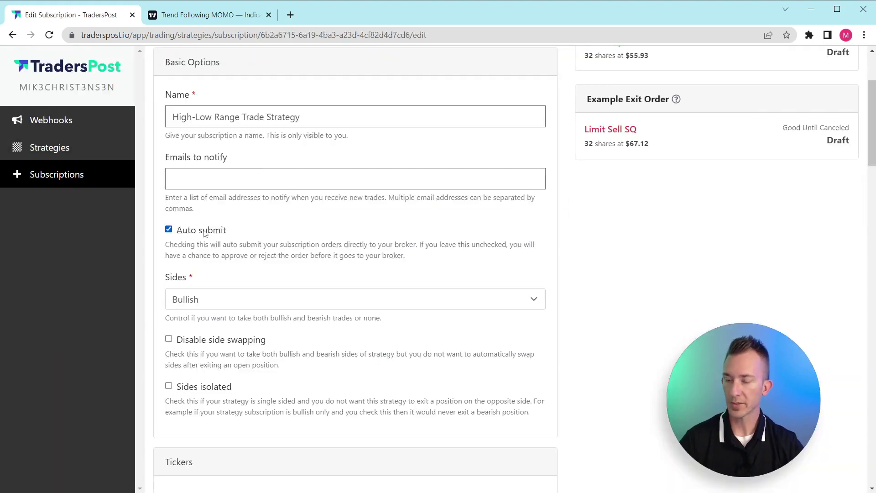
# Save the subscription settings and enable the subscription for trading.
pyautogui.scroll(-3, 318, 270)
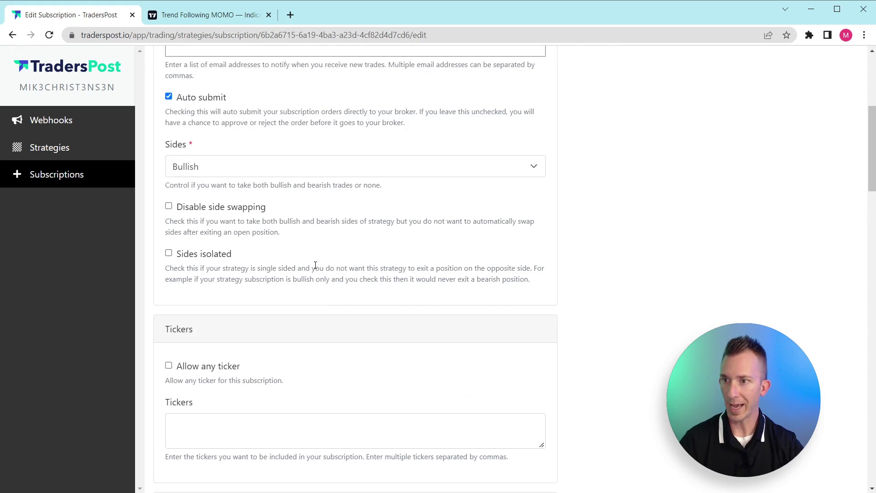
pyautogui.scroll(3, 315, 265)
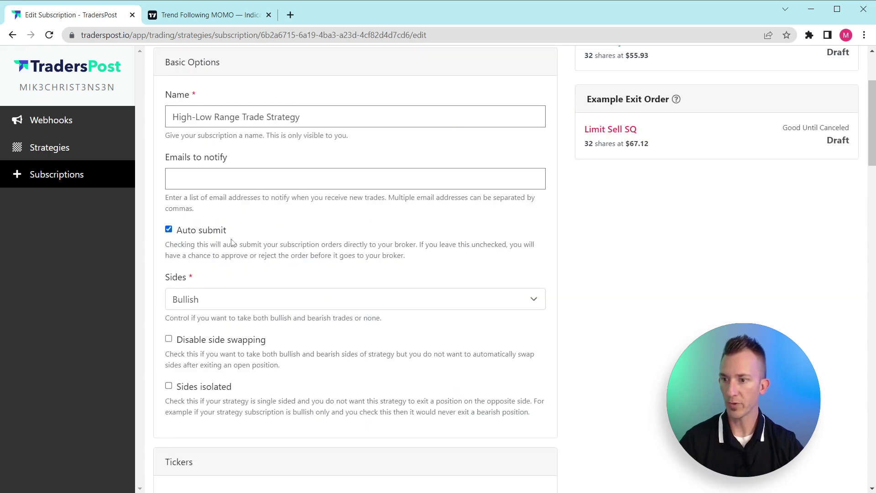
pyautogui.scroll(-6, 355, 365)
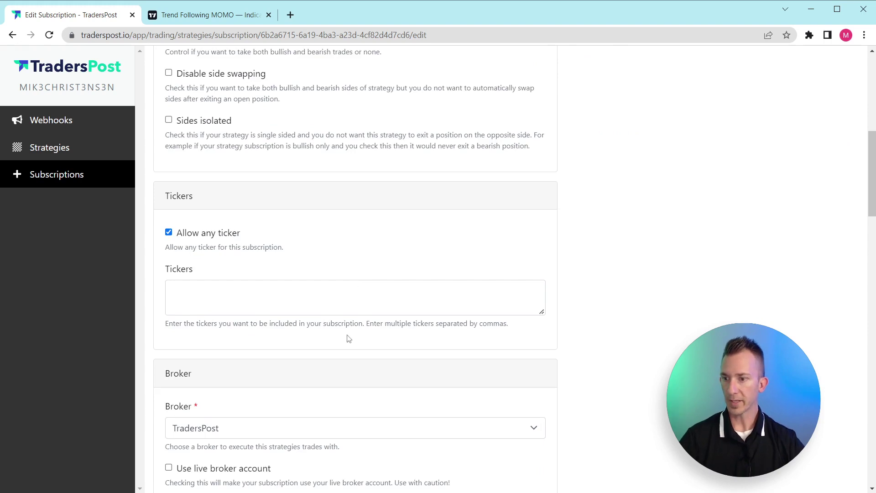
pyautogui.scroll(-9, 348, 337)
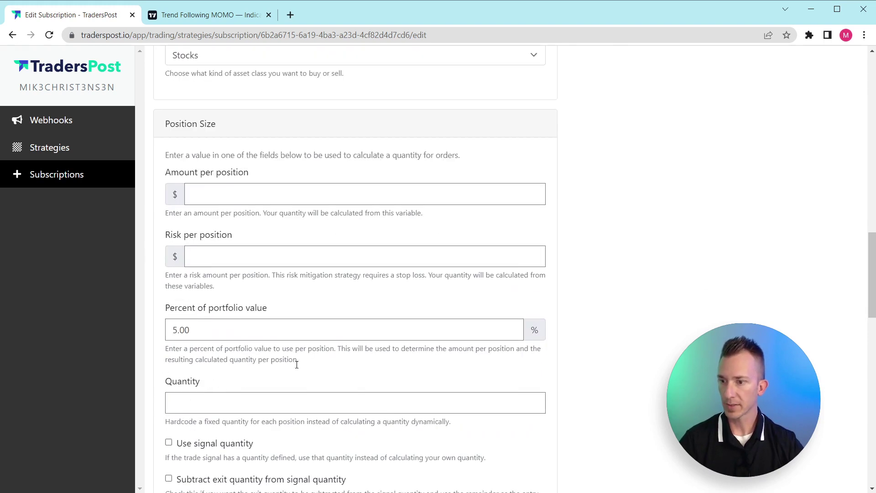
pyautogui.scroll(-3, 226, 331)
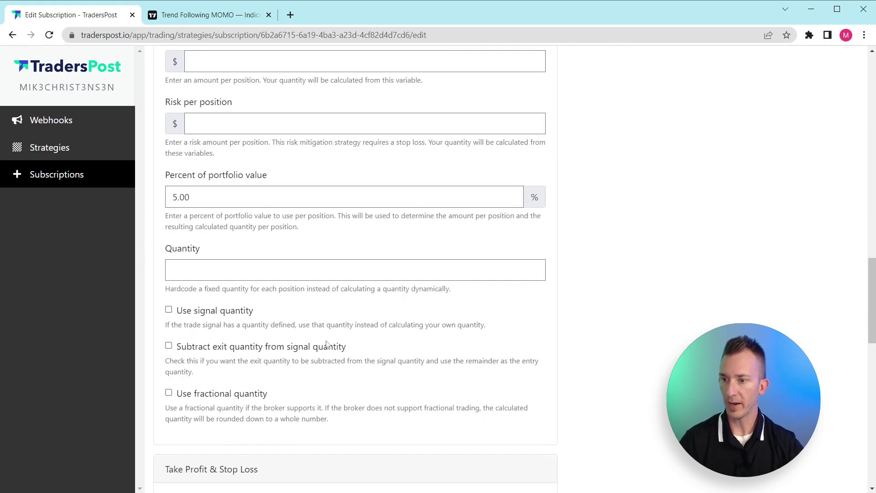
pyautogui.scroll(-15, 273, 337)
pyautogui.click(177, 364)
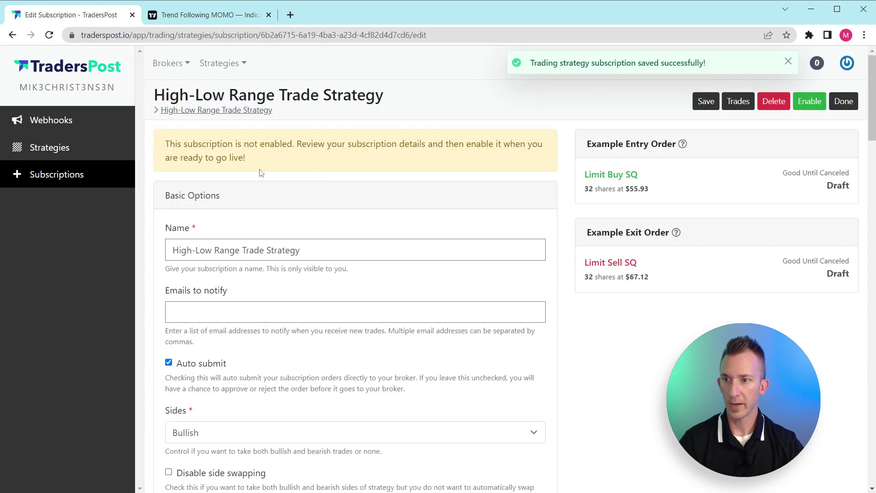
pyautogui.click(809, 102)
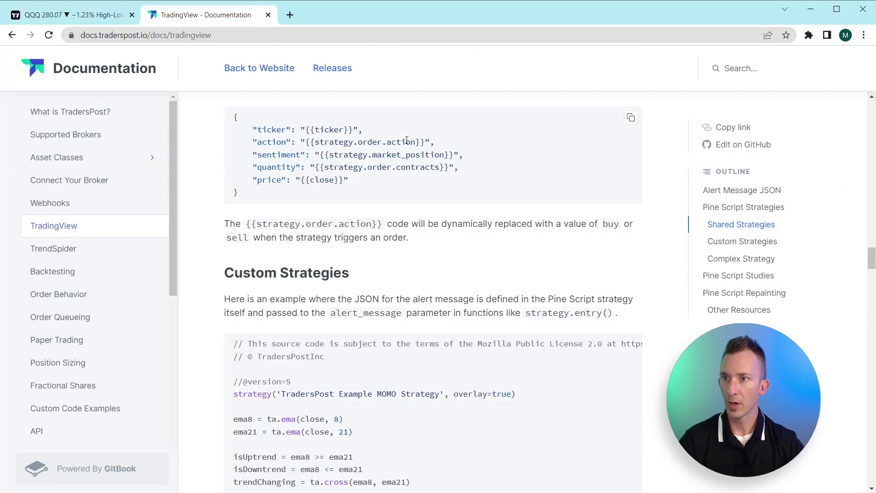
# Copy the Shared Strategies alert-message JSON from the TradersPost TradingView docs page.
pyautogui.scroll(5, 433, 193)
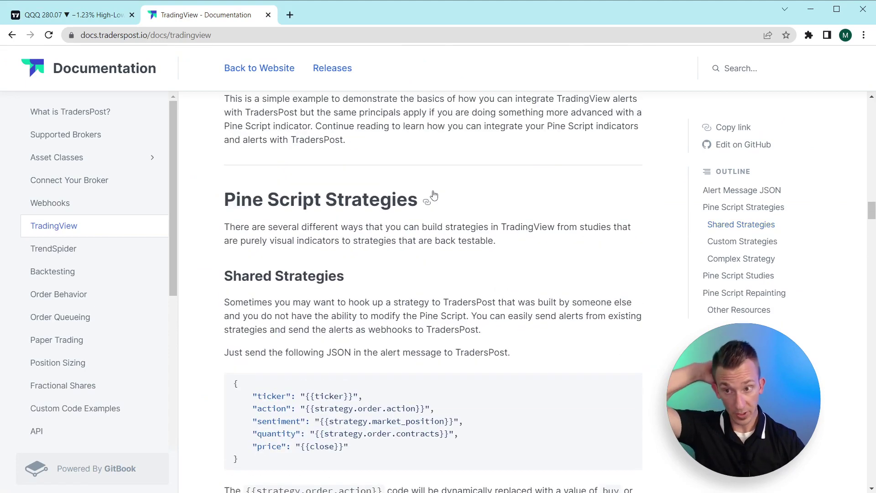
pyautogui.scroll(-3, 279, 200)
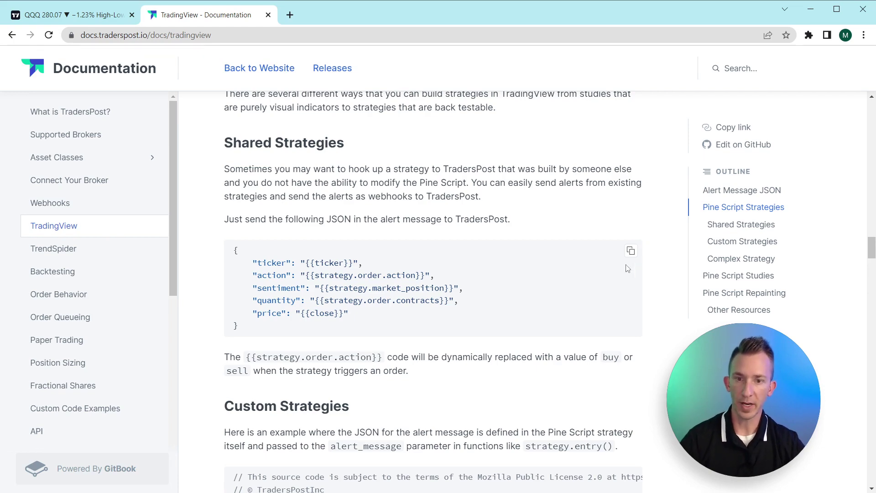
pyautogui.click(631, 250)
# Create a QQQ alert on the TradersPost strategy's order fills only, with the copied JSON as message.
pyautogui.hotkey('ctrl', 'shift', 'Tab')
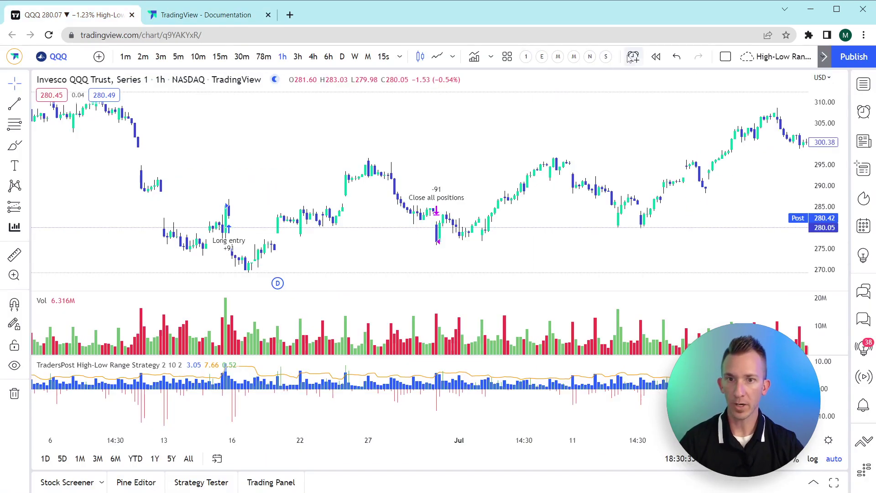
pyautogui.click(632, 57)
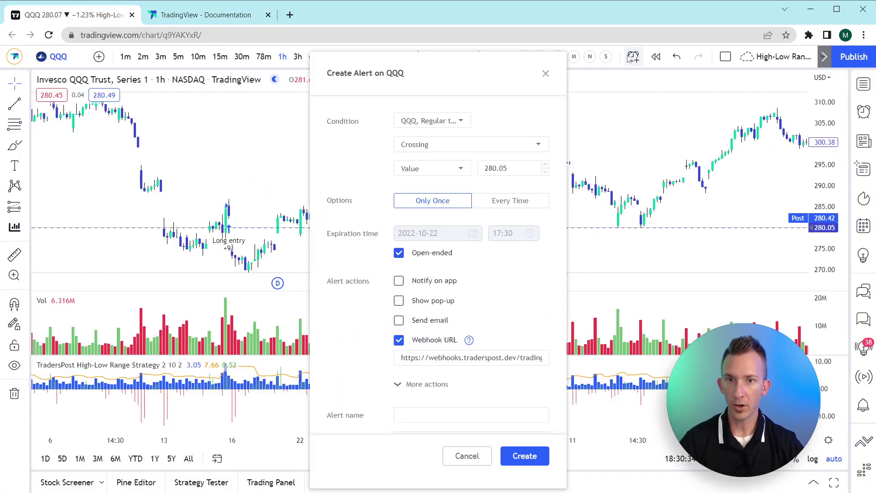
pyautogui.click(434, 121)
pyautogui.click(435, 163)
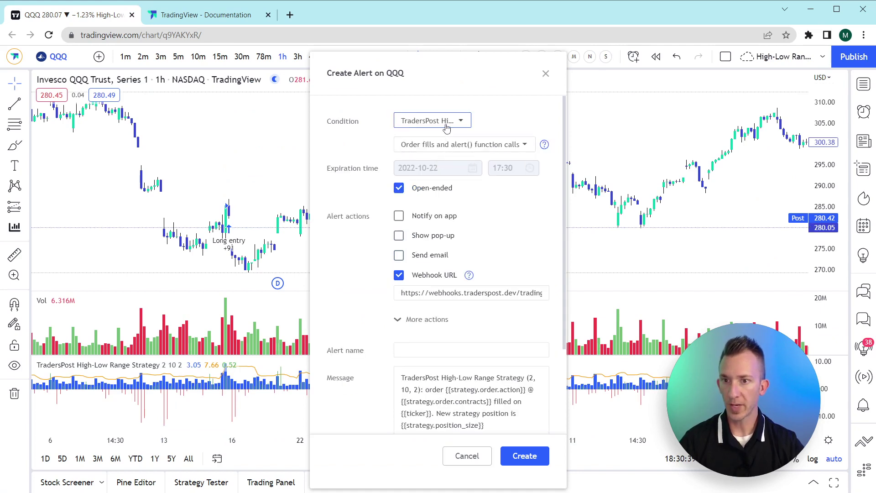
pyautogui.click(450, 144)
pyautogui.click(449, 165)
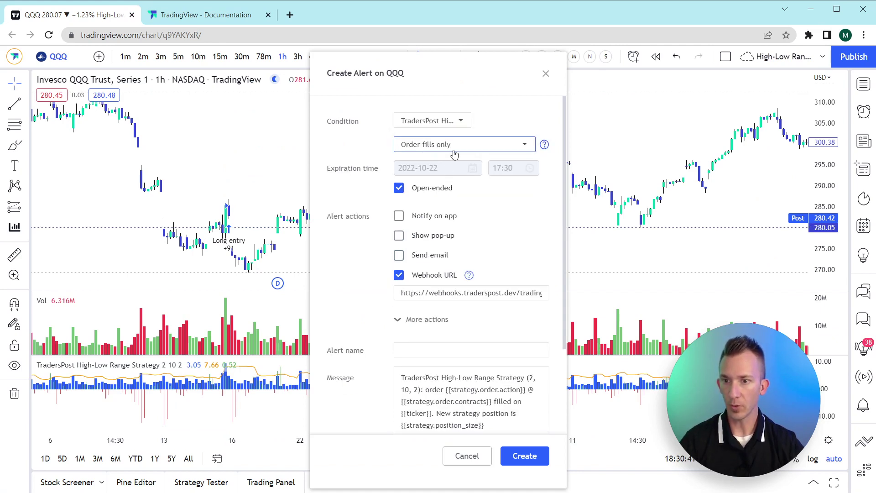
pyautogui.click(451, 275)
pyautogui.click(482, 373)
pyautogui.hotkey('ctrl', 'a')
pyautogui.hotkey('ctrl', 'v')
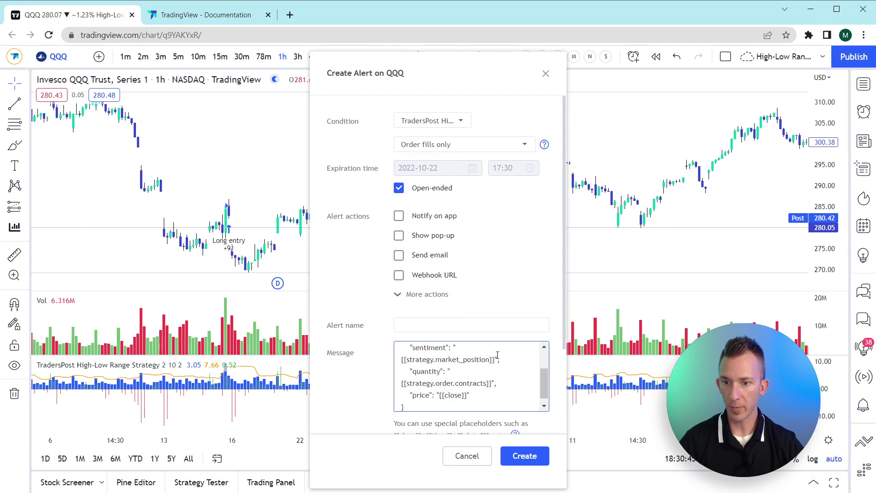
pyautogui.moveTo(544, 395)
pyautogui.mouseDown()
pyautogui.moveTo(544, 378)
pyautogui.moveTo(543, 400)
pyautogui.mouseUp()
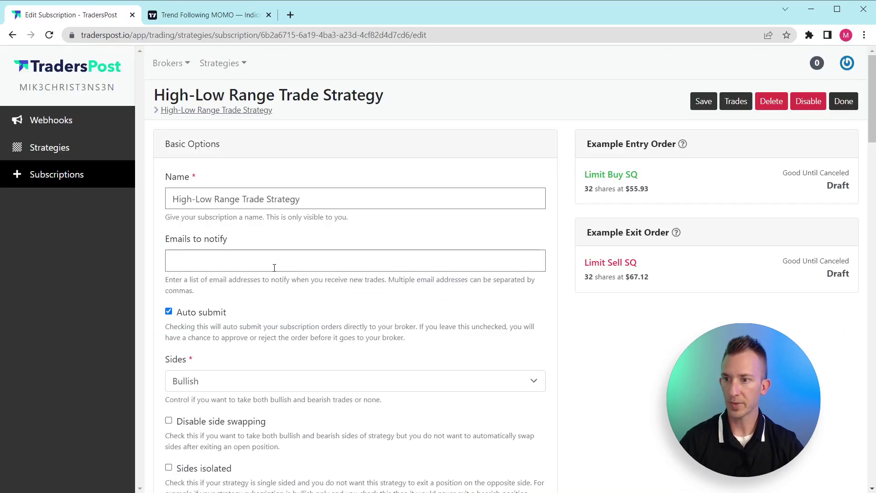
# Copy the Stocks Webhook URL from TradersPost's webhooks list.
pyautogui.click(51, 120)
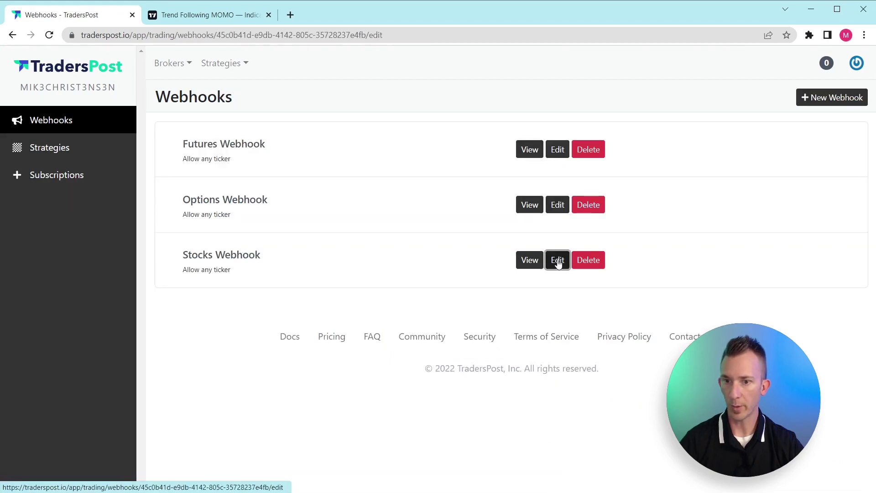
pyautogui.click(557, 264)
pyautogui.click(303, 148)
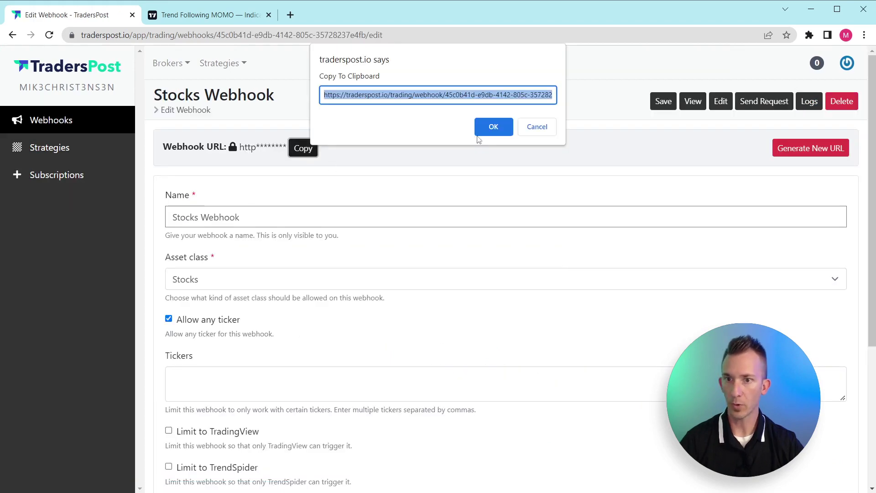
# Enable Webhook URL, replace it with the TradersPost Stocks Webhook URL, and create the alert.
pyautogui.click(494, 128)
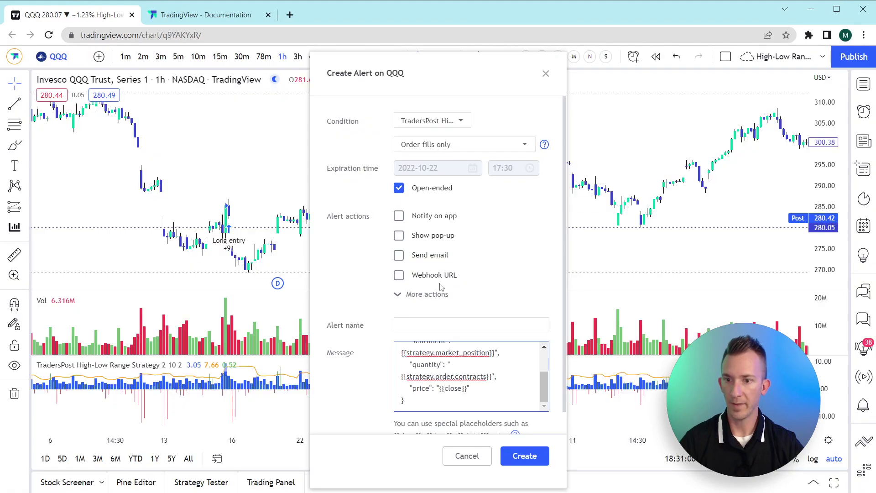
pyautogui.click(441, 284)
pyautogui.click(440, 294)
pyautogui.hotkey('ctrl', 'a')
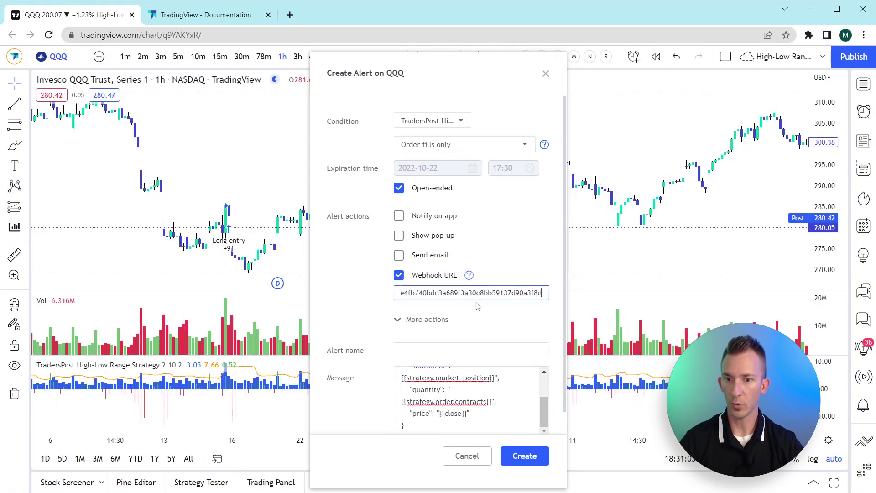
pyautogui.hotkey('ctrl', 'v')
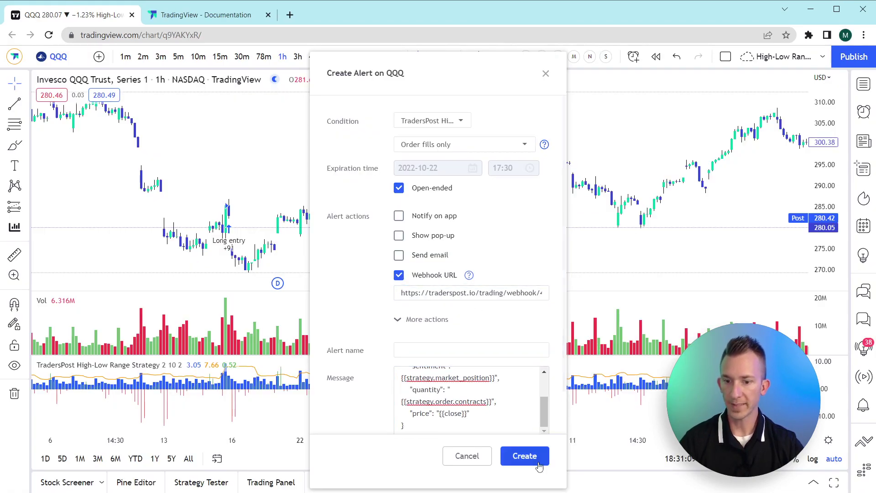
pyautogui.click(524, 457)
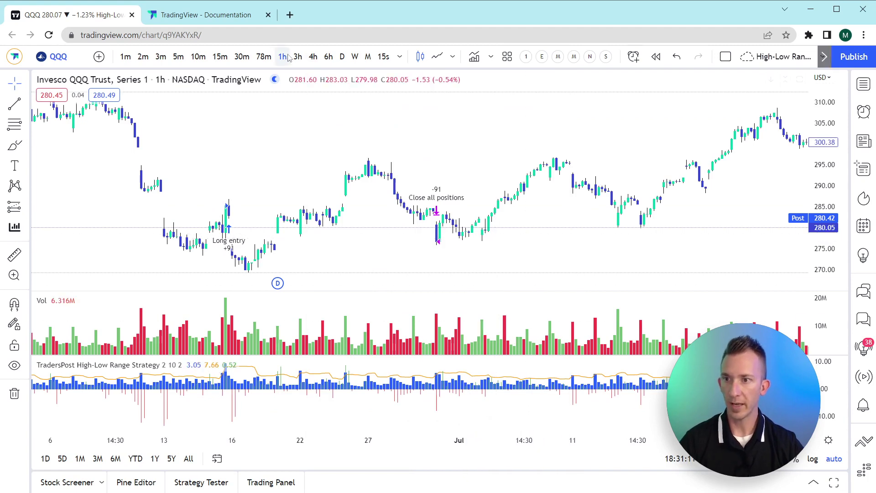